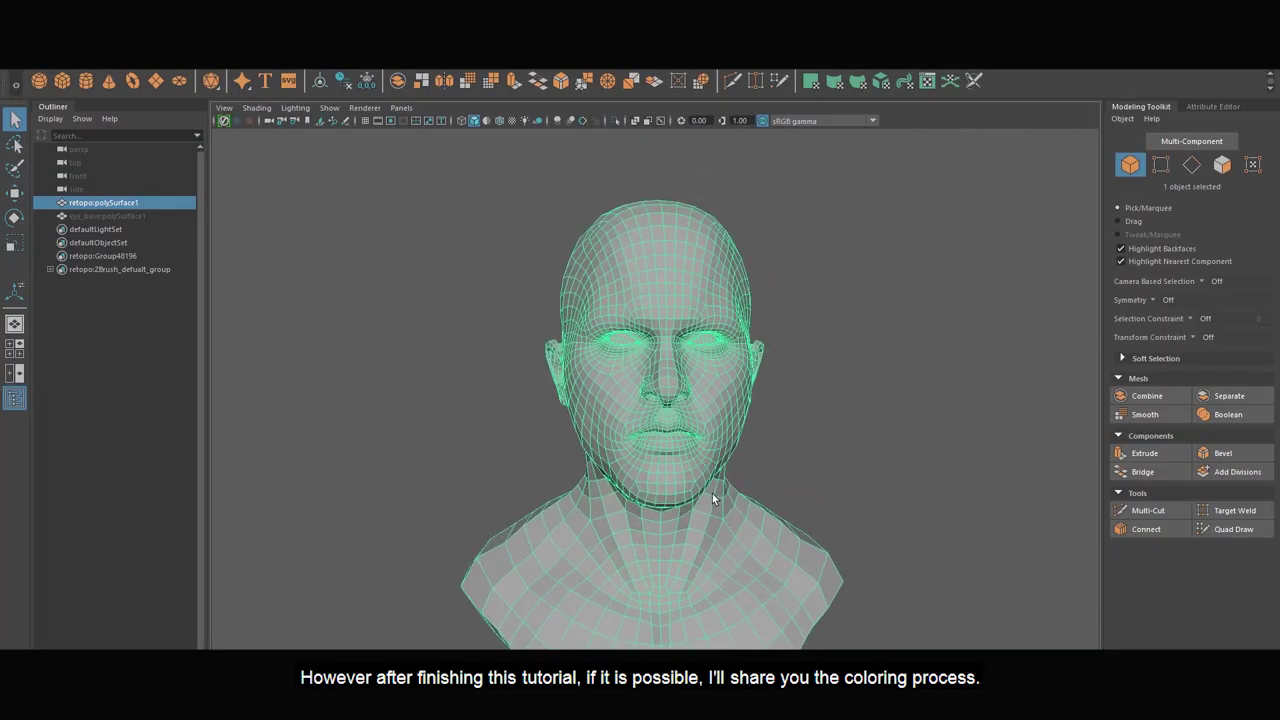
# Step: Frame the whole retopologized polySurface1 head bust in the perspective viewport
pyautogui.press('f')
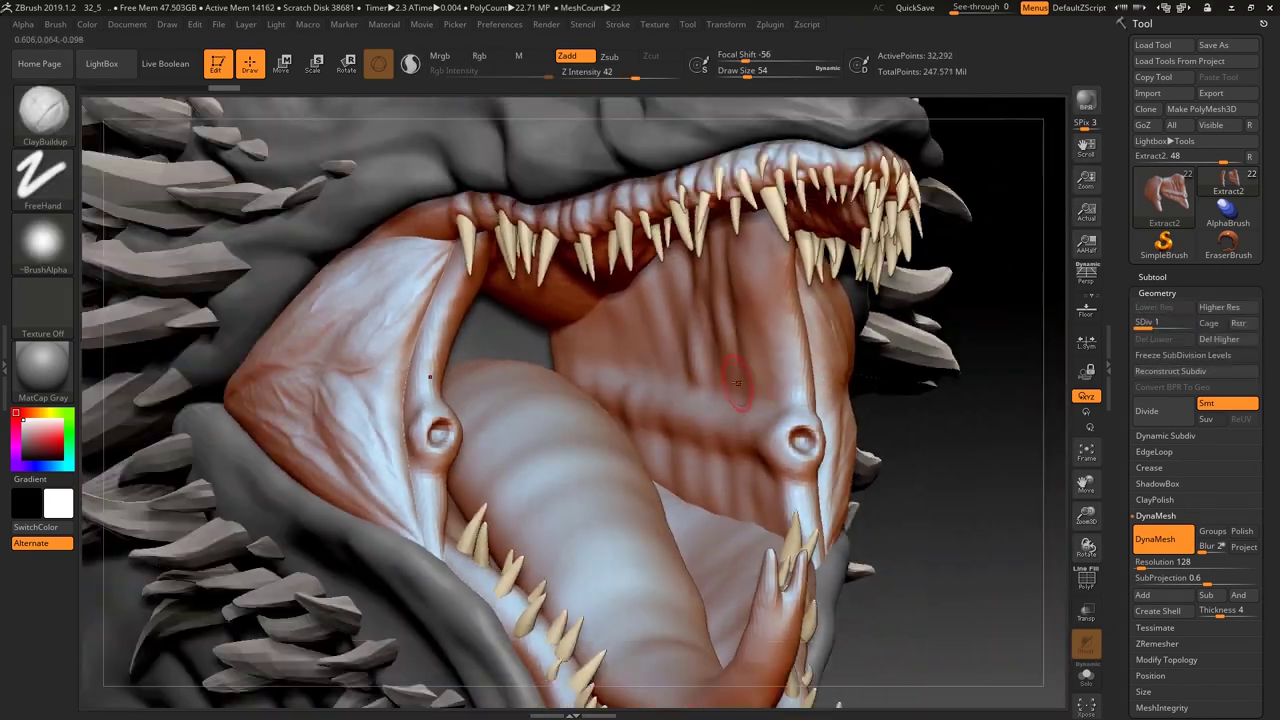
# Step: Reduce the brush Draw Size to 33 and turn the dragon head to face the tongue
pyautogui.press('s')
pyautogui.moveTo(640, 318); pyautogui.dragTo(728, 256, button='right')
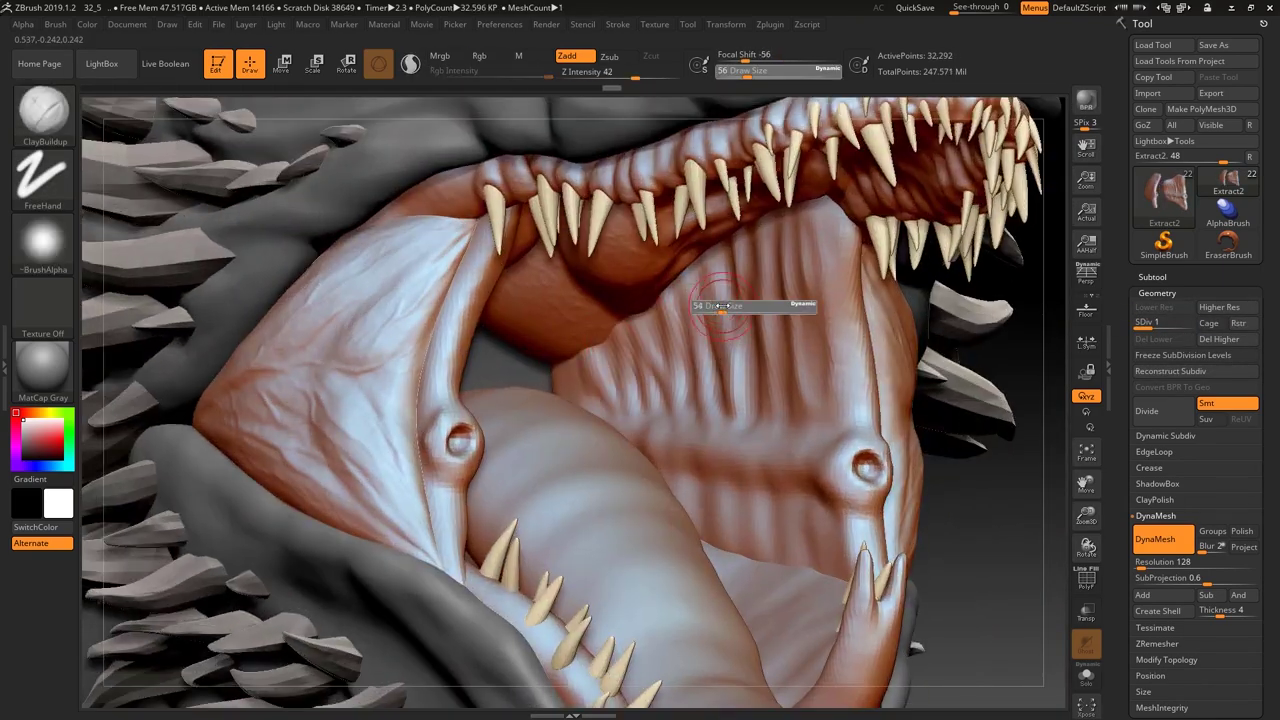
pyautogui.moveTo(718, 307); pyautogui.dragTo(700, 307)
pyautogui.moveTo(700, 310); pyautogui.dragTo(662, 325, button='right')
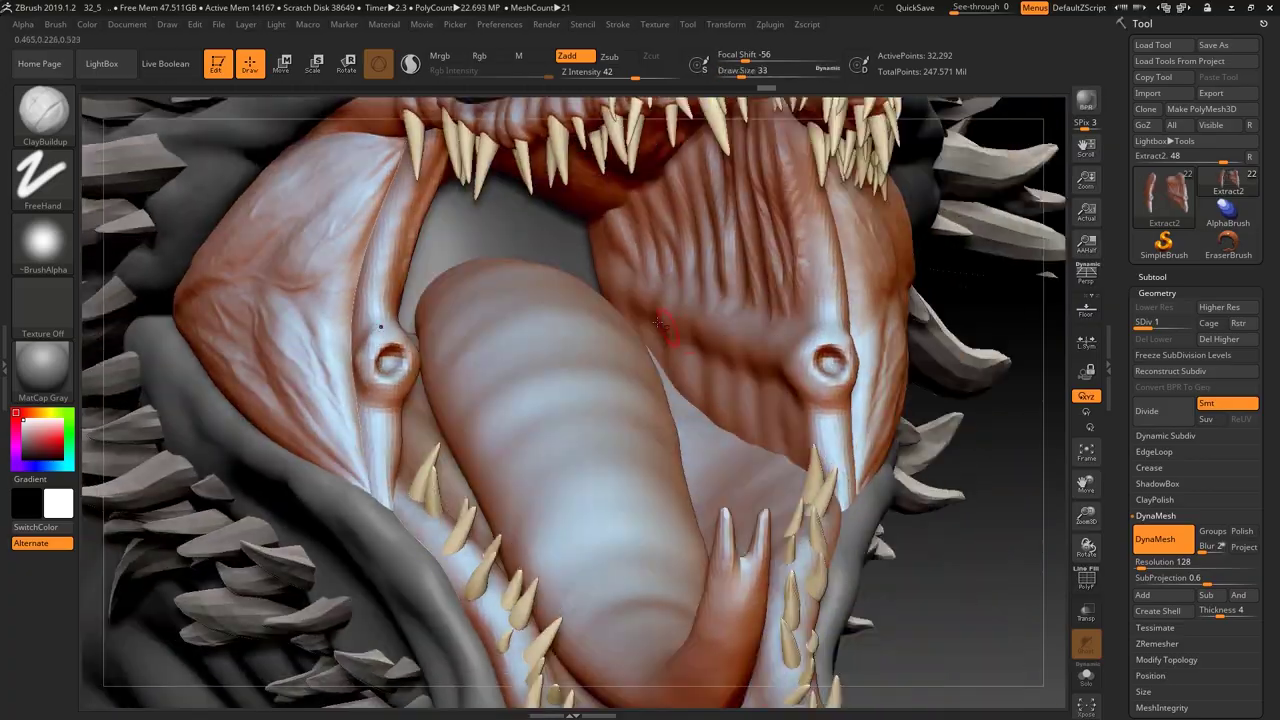